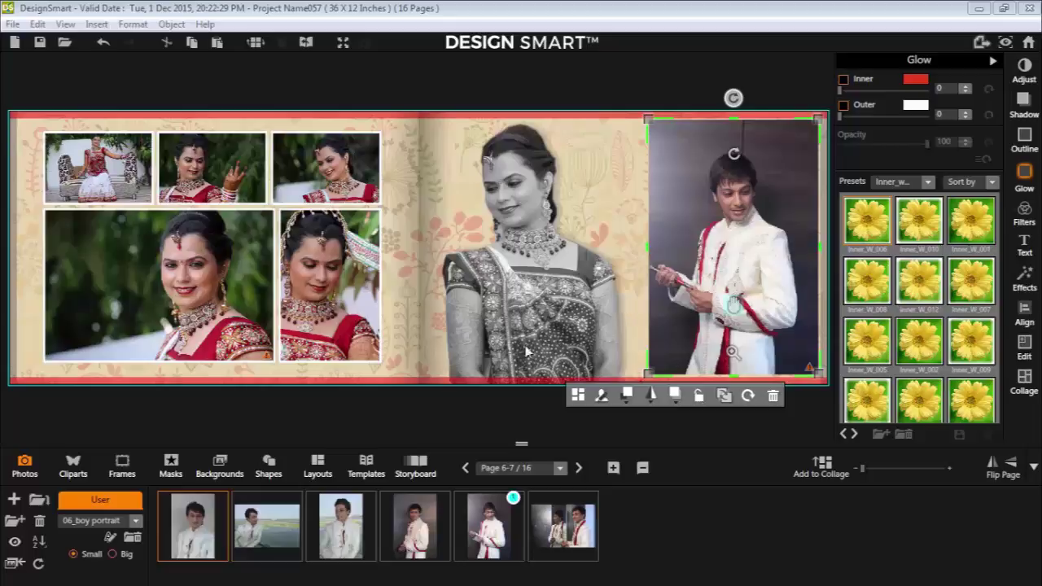
- Apply the stock double-outlined rectangle mask from the Shape category to the groom's photo on the album spread
left_click(175, 464)
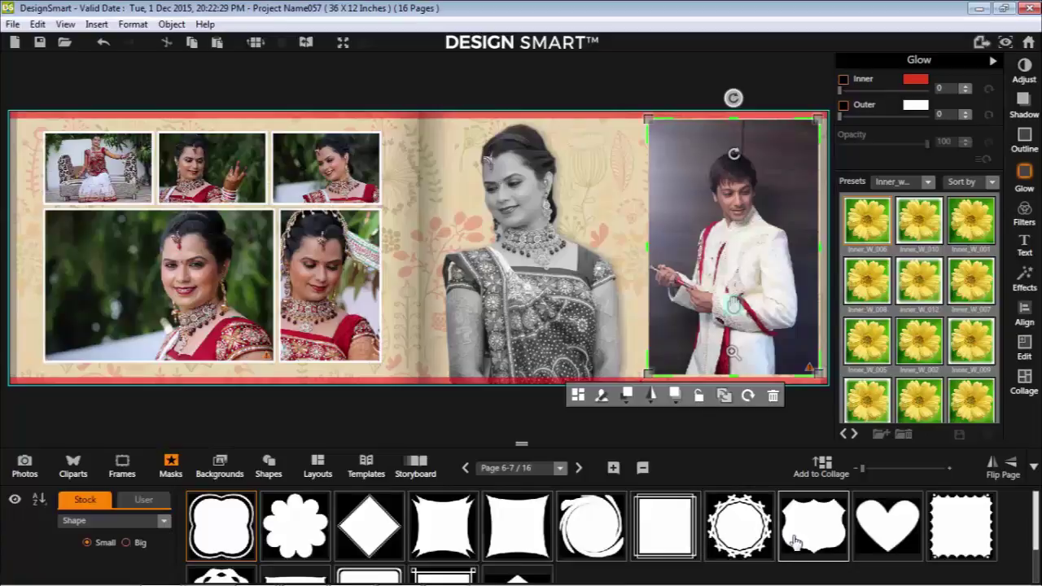
left_click_drag(675, 534, 708, 199)
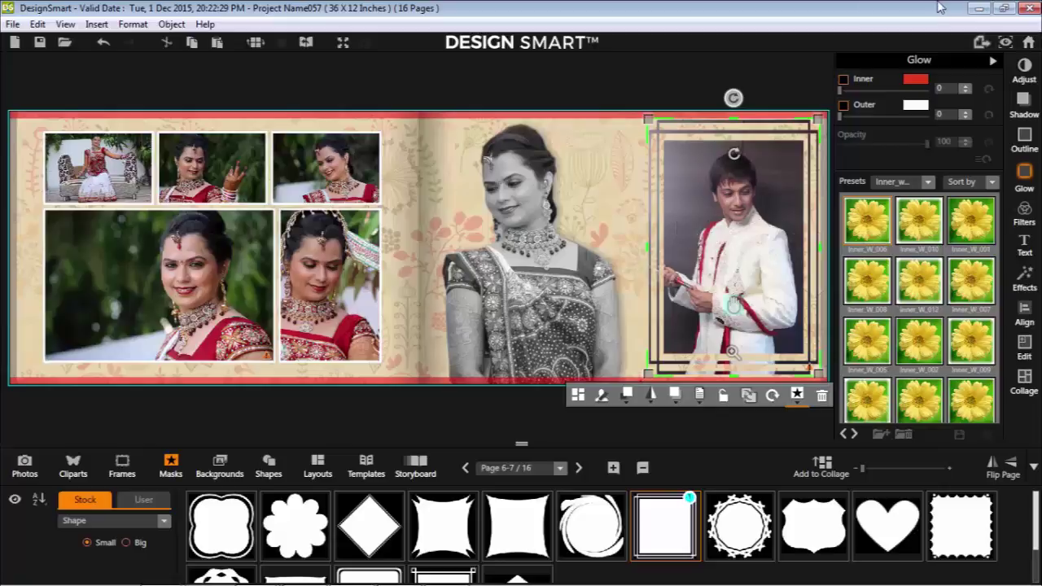
- Switch to Photoshop and create a new document 7 inches wide and 5 inches high
left_click(981, 8)
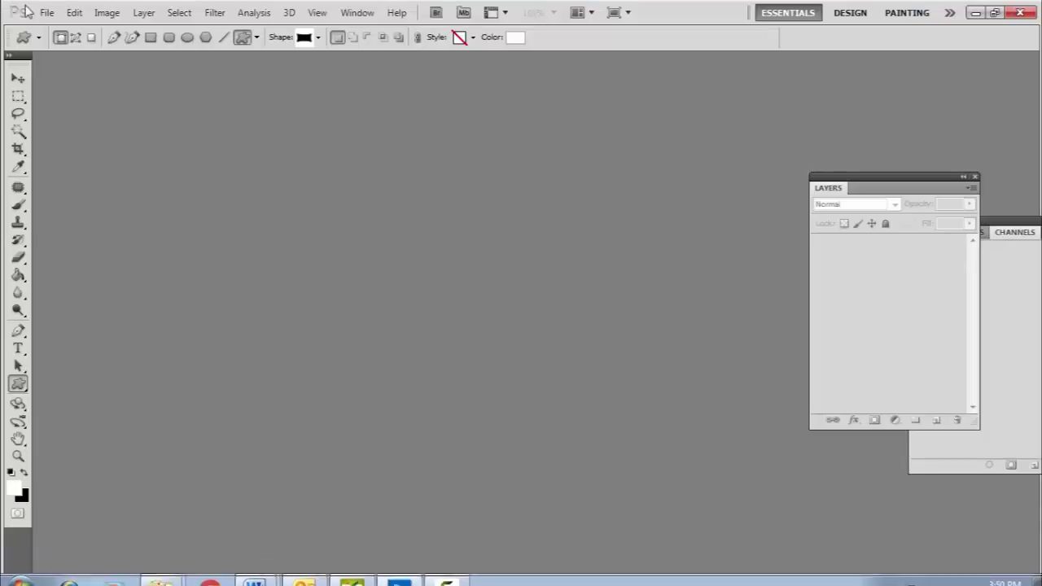
left_click(46, 14)
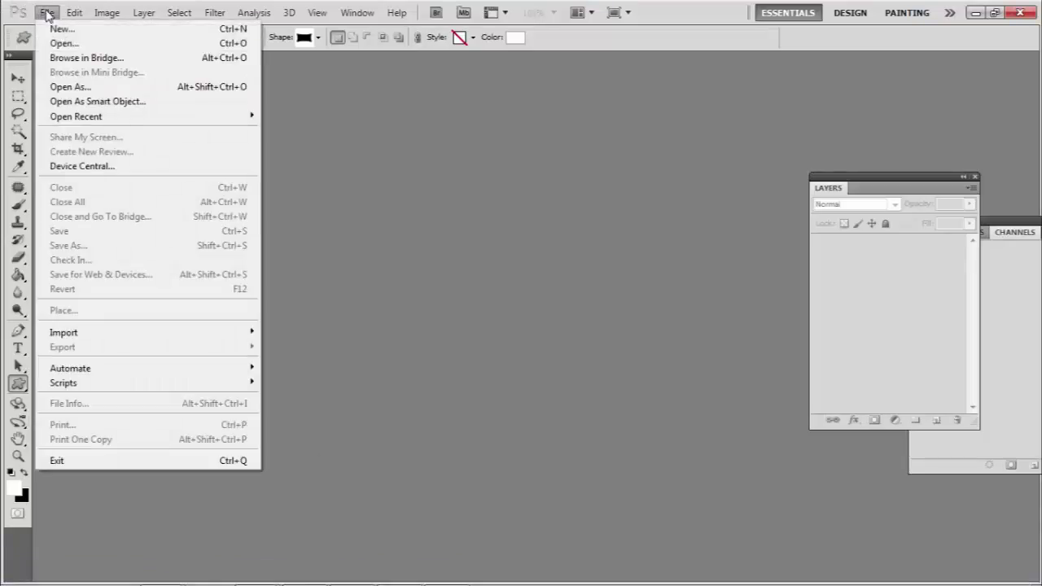
left_click(57, 29)
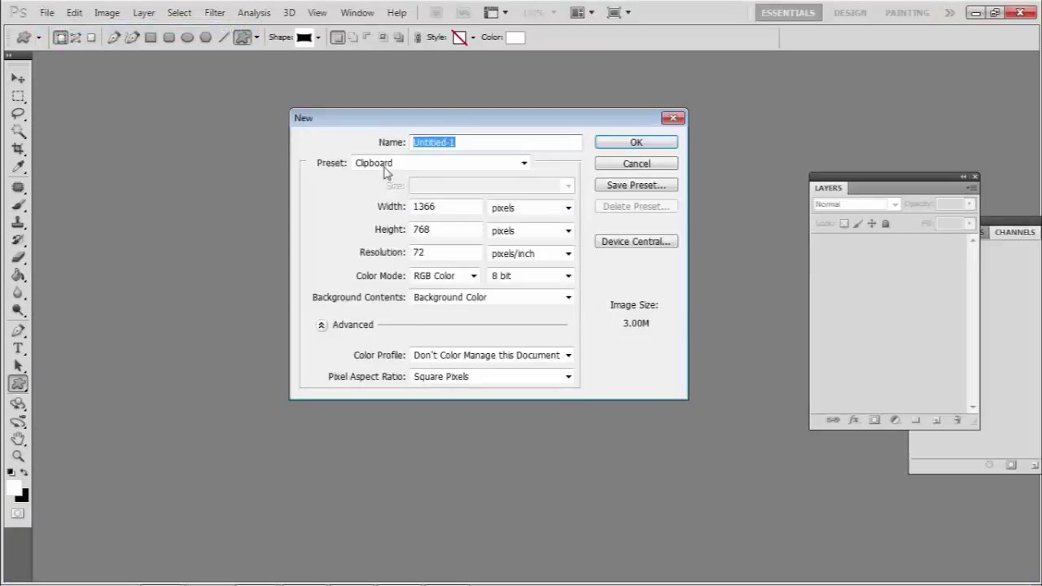
left_click(506, 210)
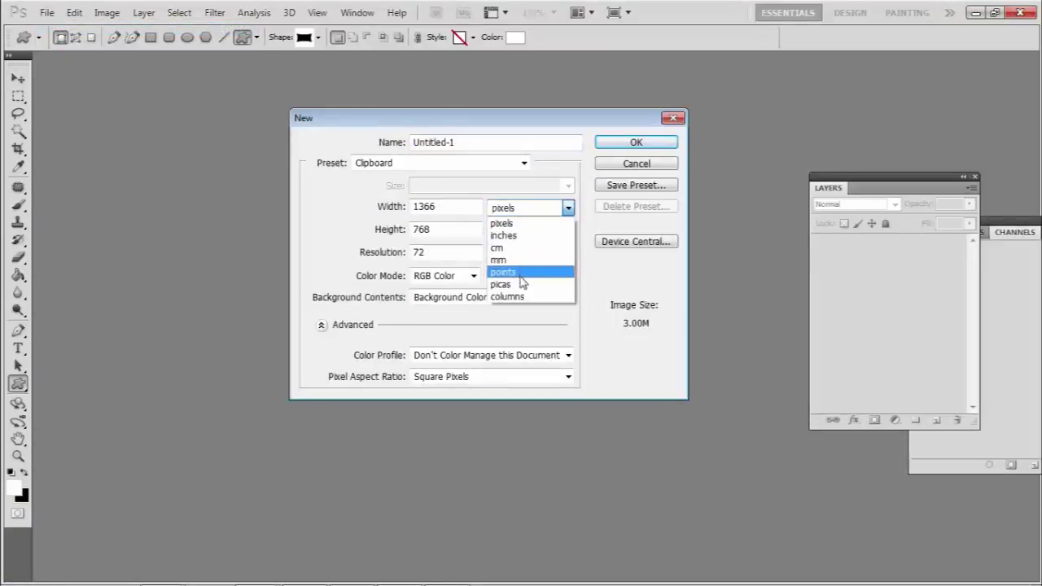
left_click(520, 236)
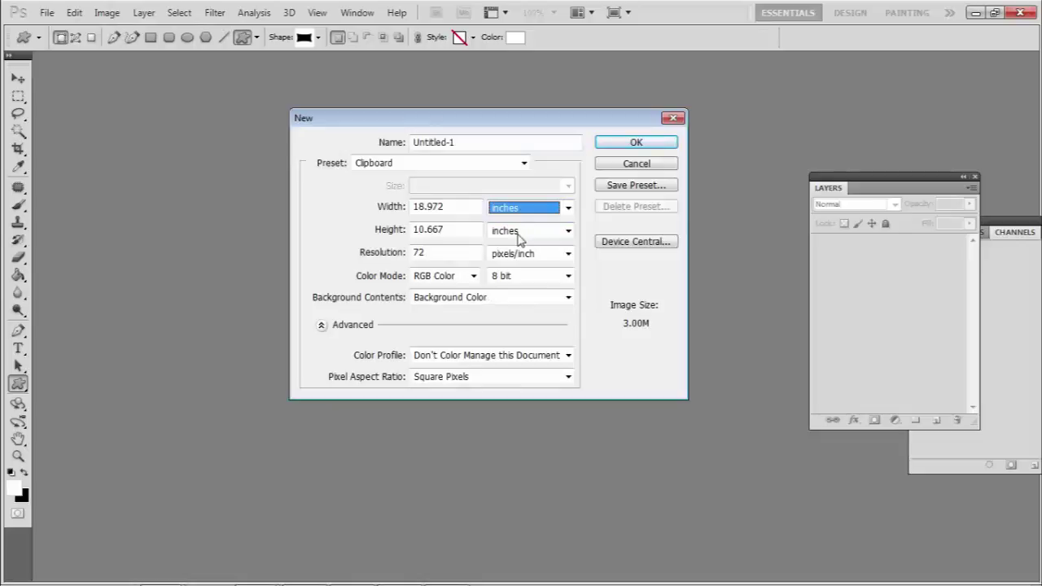
left_click_drag(471, 208, 365, 191)
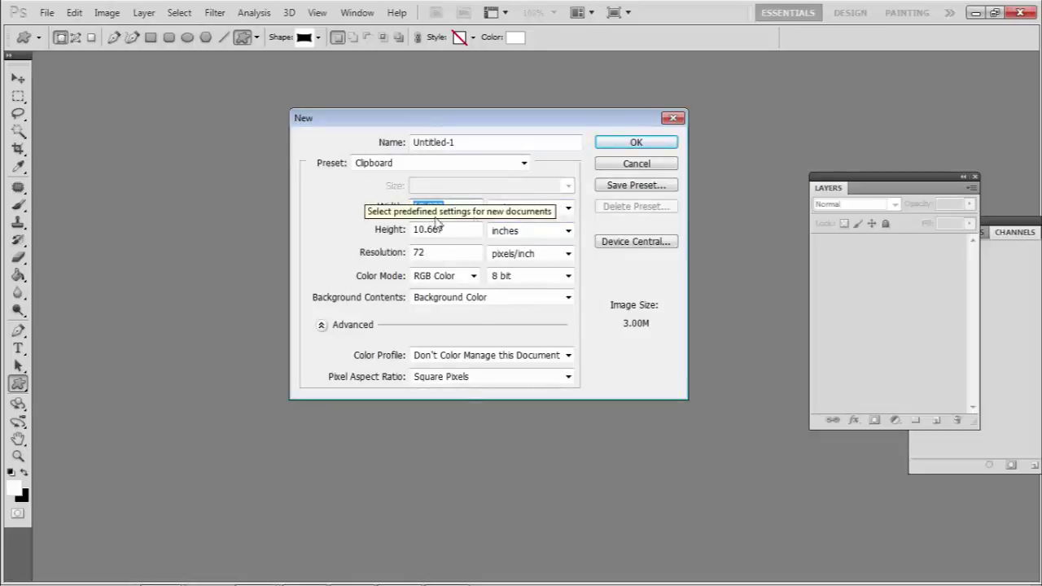
type("7")
left_click(461, 230)
left_click_drag(461, 229, 409, 234)
type("5")
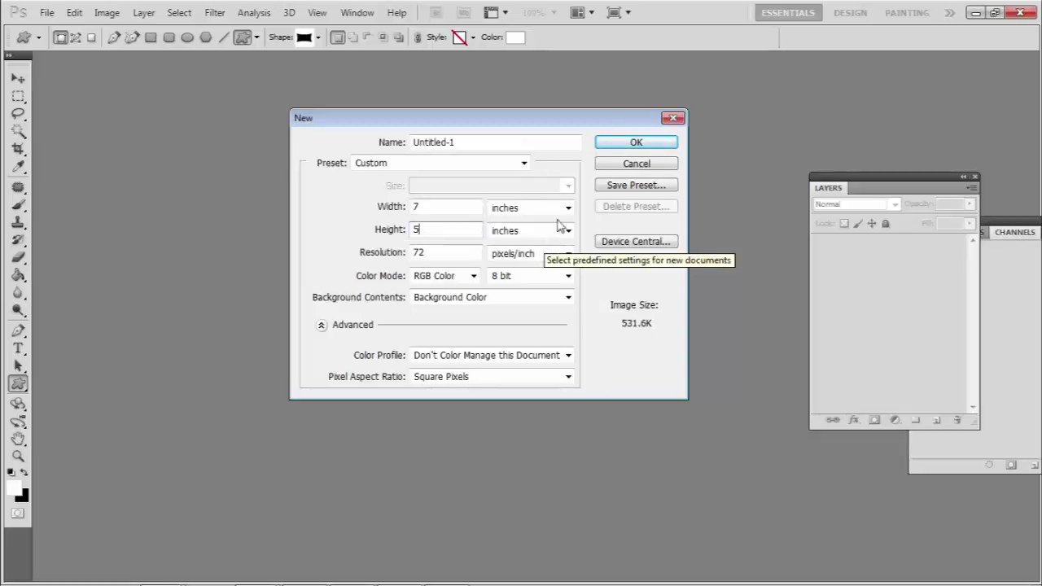
left_click(617, 144)
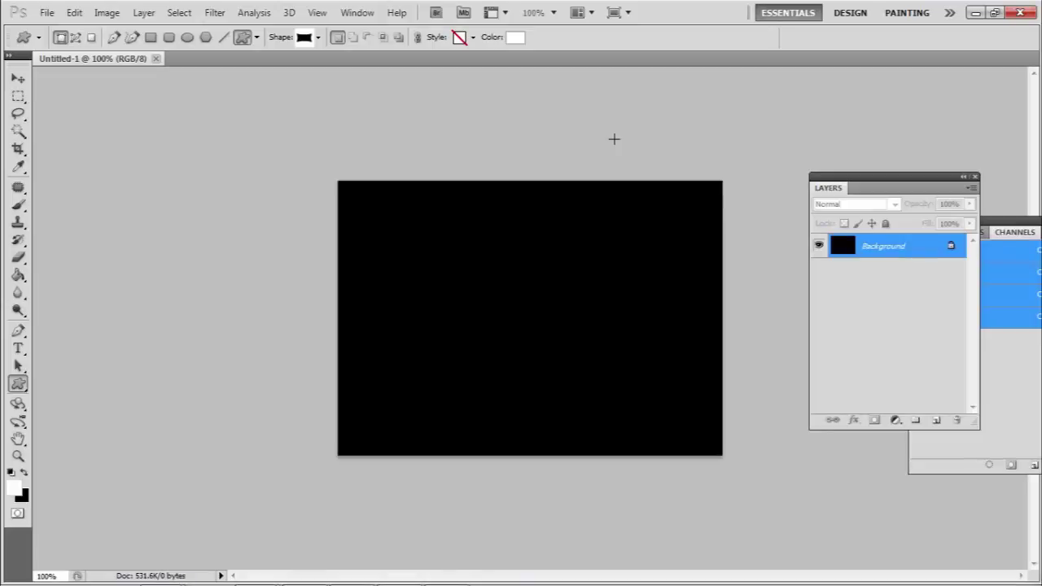
- Draw a white custom shape with inward-curving sides across nearly the whole black canvas
left_click(18, 385)
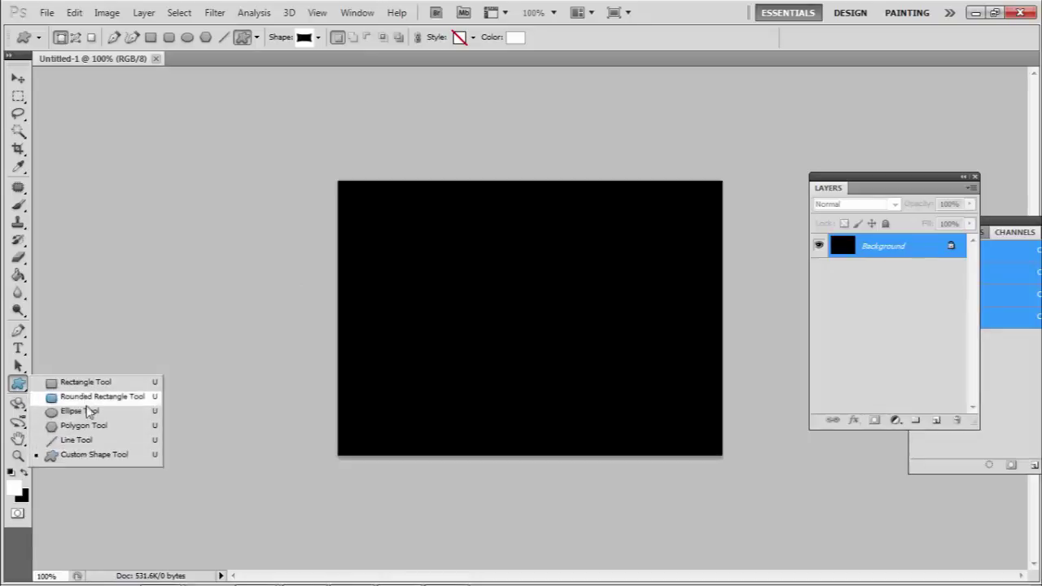
left_click(90, 455)
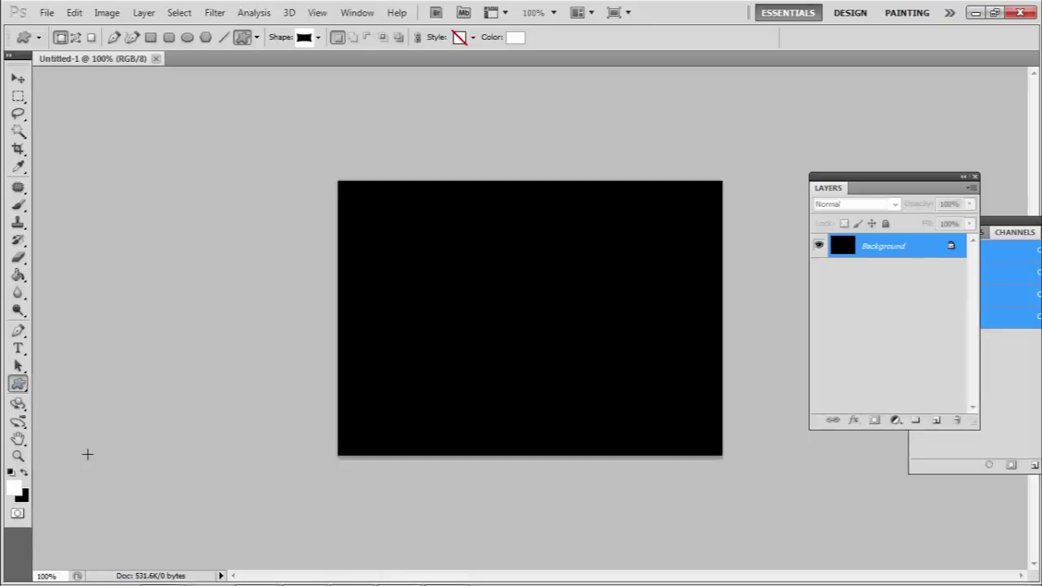
left_click(319, 37)
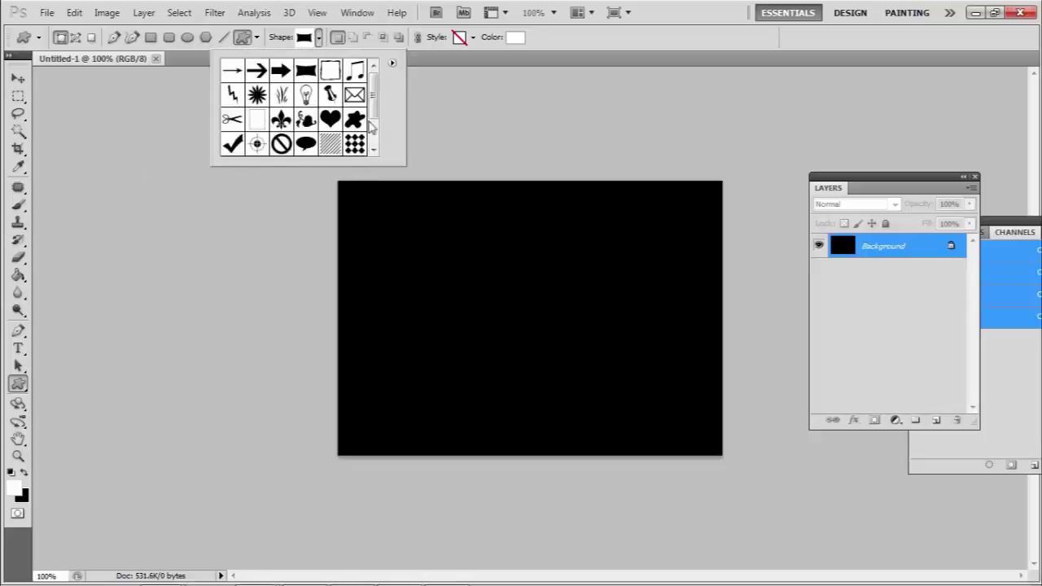
left_click_drag(375, 114, 374, 75)
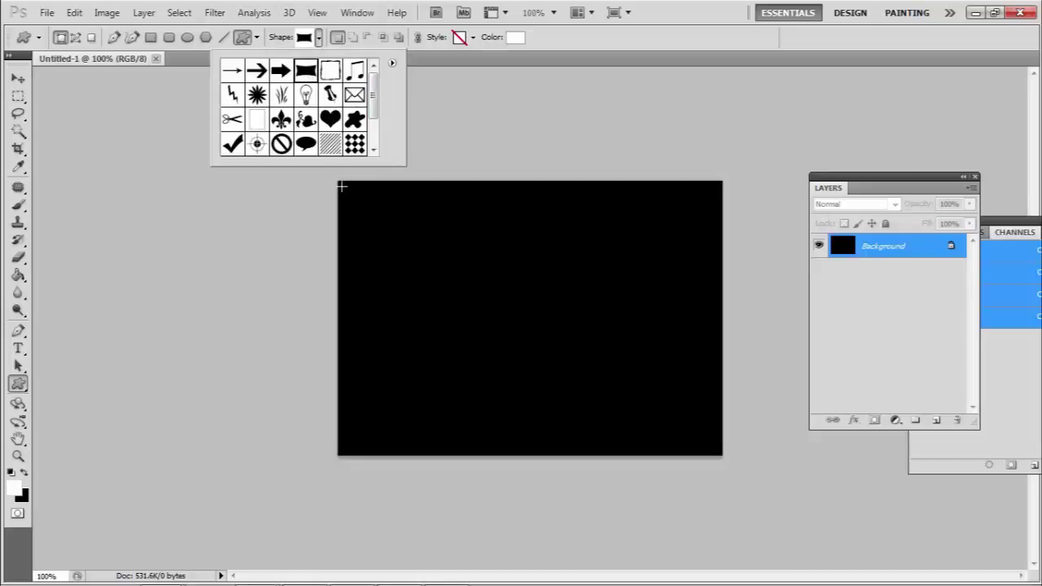
left_click(342, 187)
left_click_drag(342, 187, 713, 447)
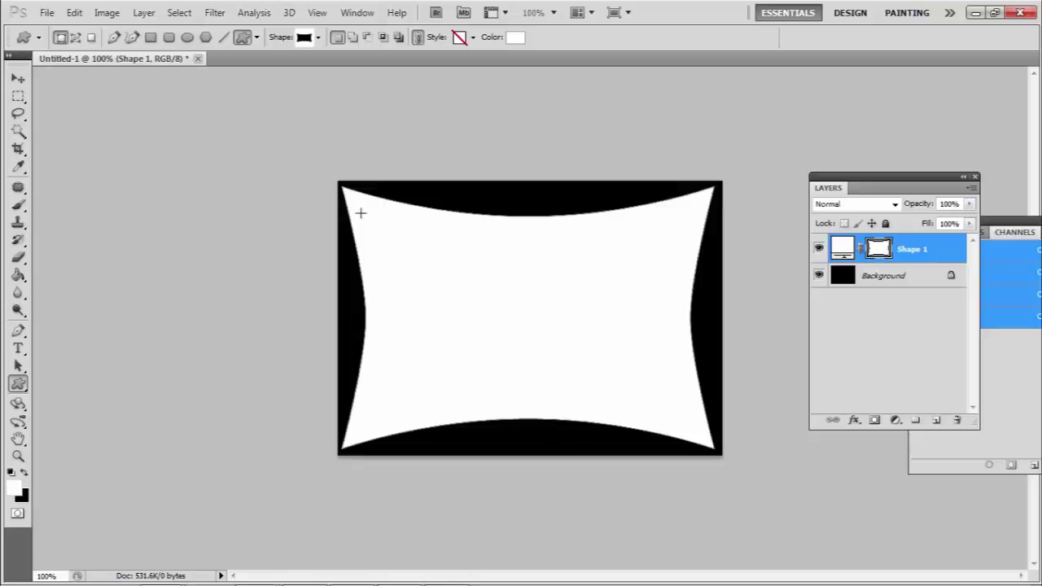
- Save the artwork in JPEG format as mask-001.jpg in the Mask folder inside Material, accepting the default JPEG options
left_click(48, 13)
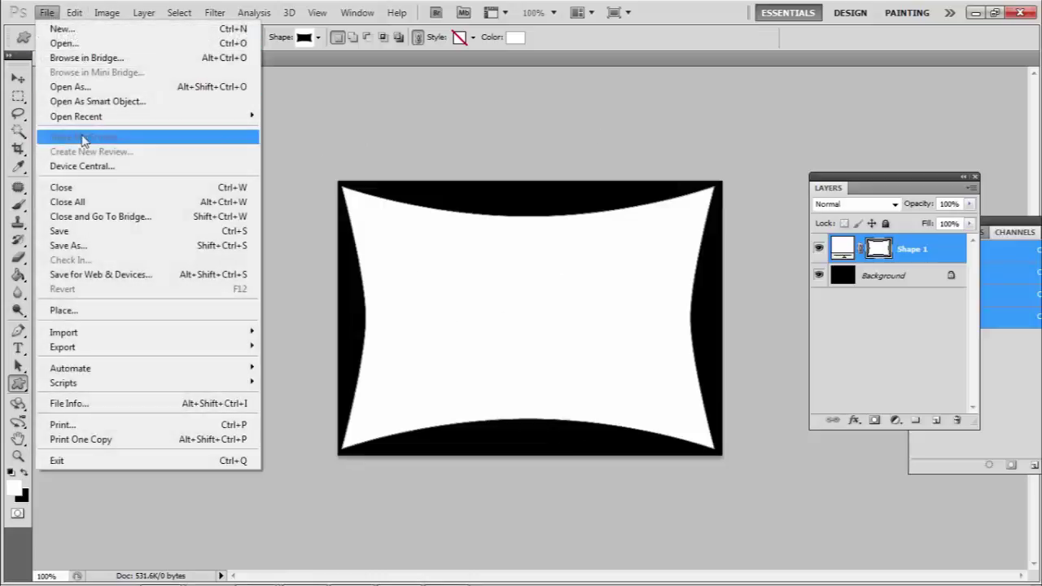
left_click(93, 249)
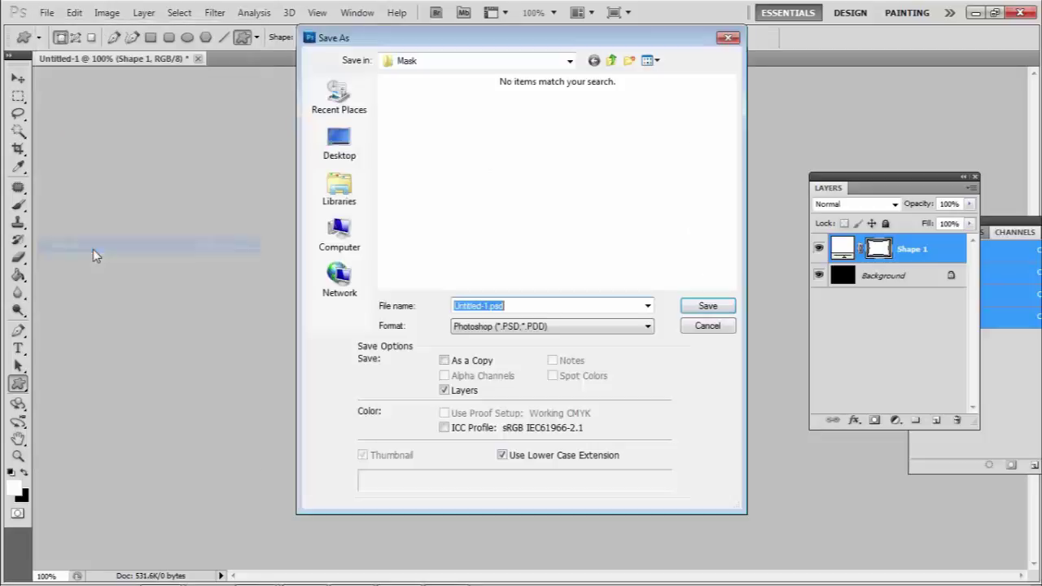
left_click(610, 60)
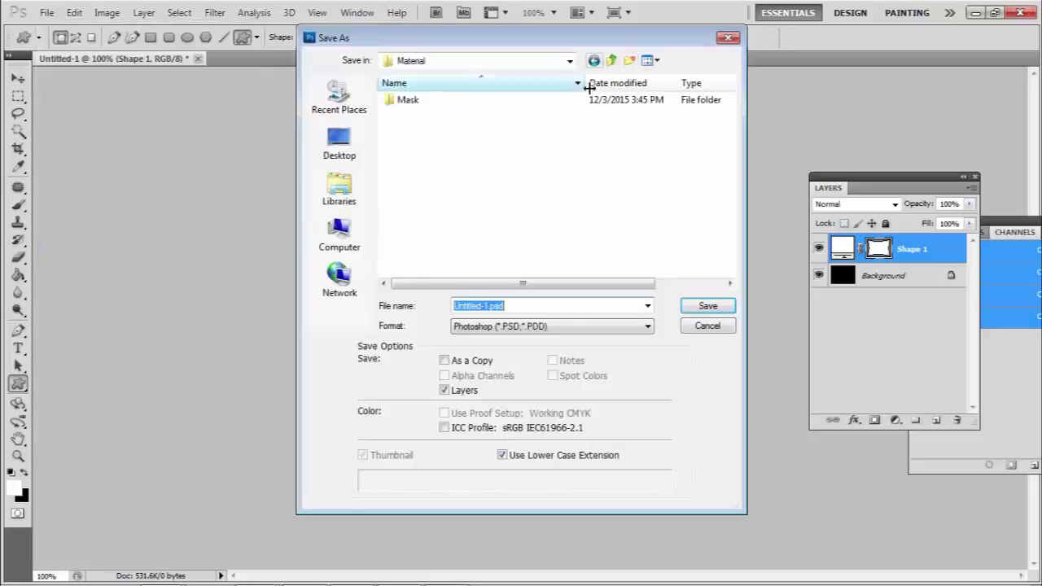
double_click(408, 101)
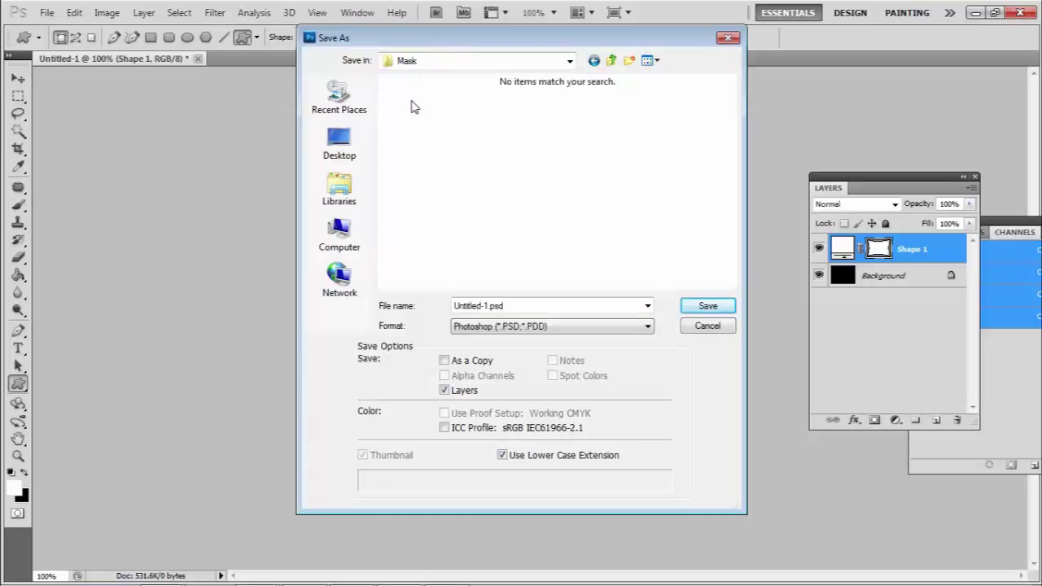
left_click(514, 327)
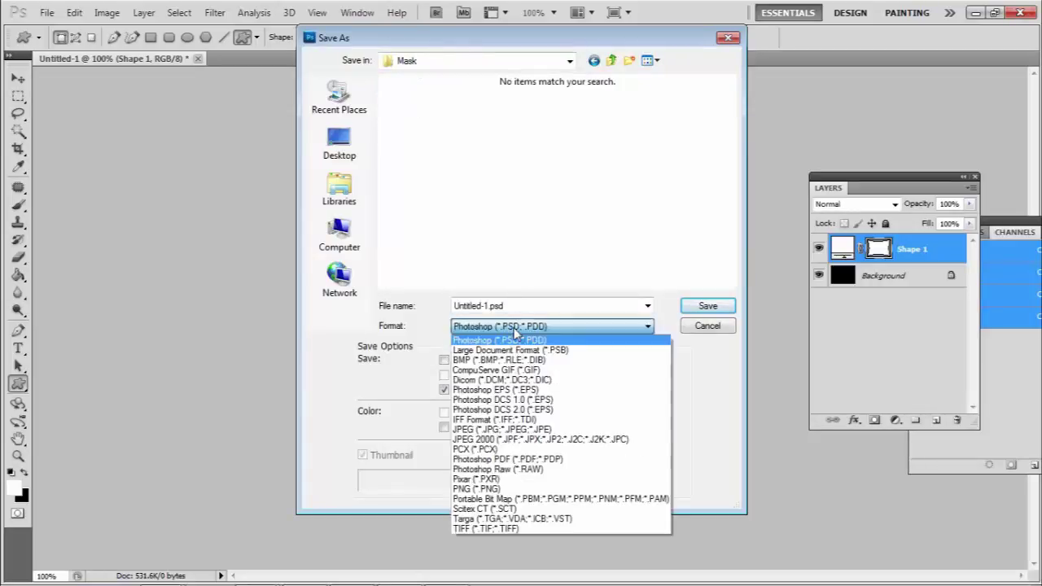
left_click(513, 429)
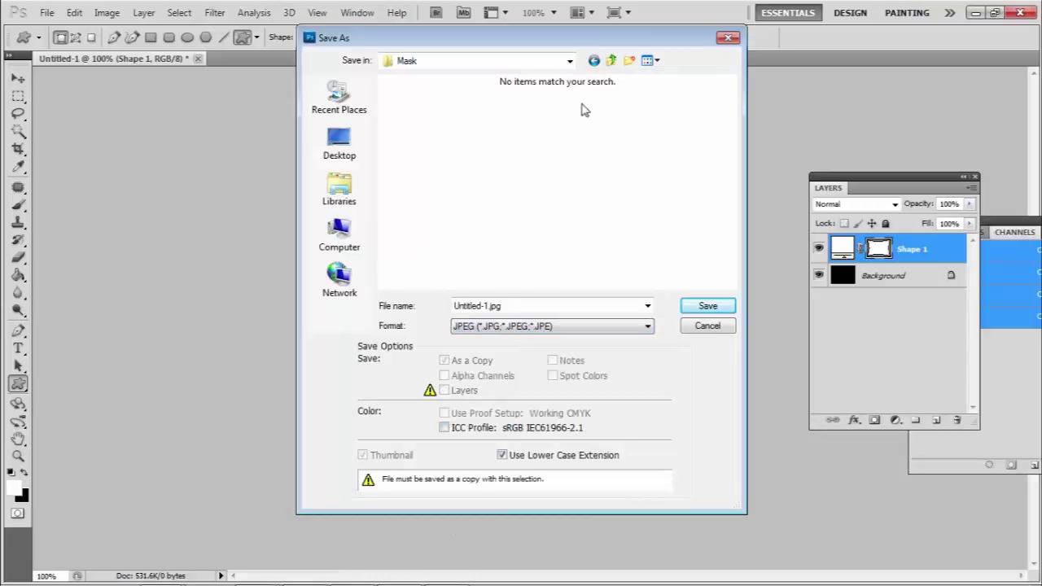
double_click(469, 307)
left_click_drag(487, 306, 423, 312)
type("mas")
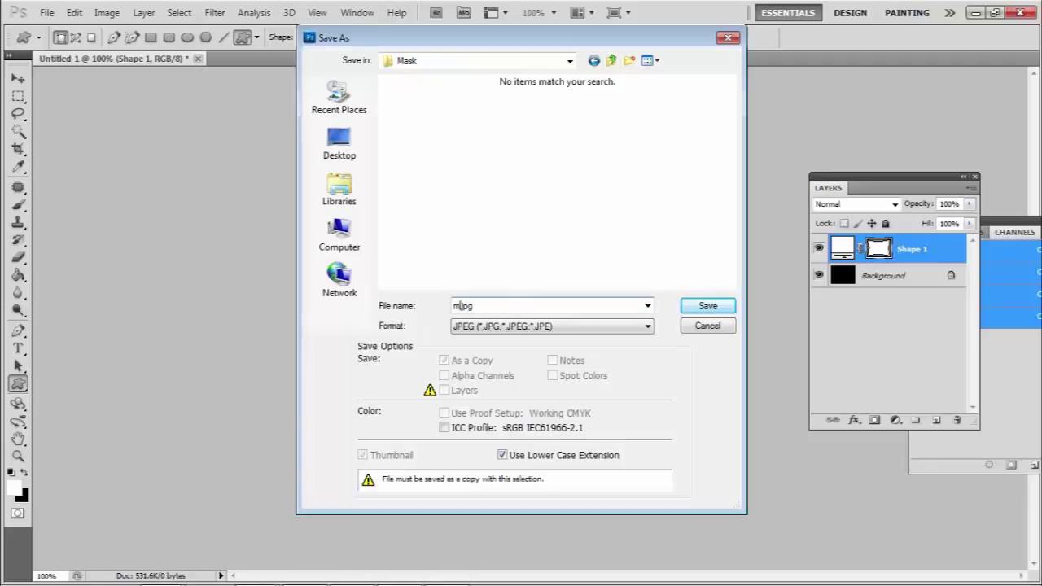
type("k-001")
left_click(691, 307)
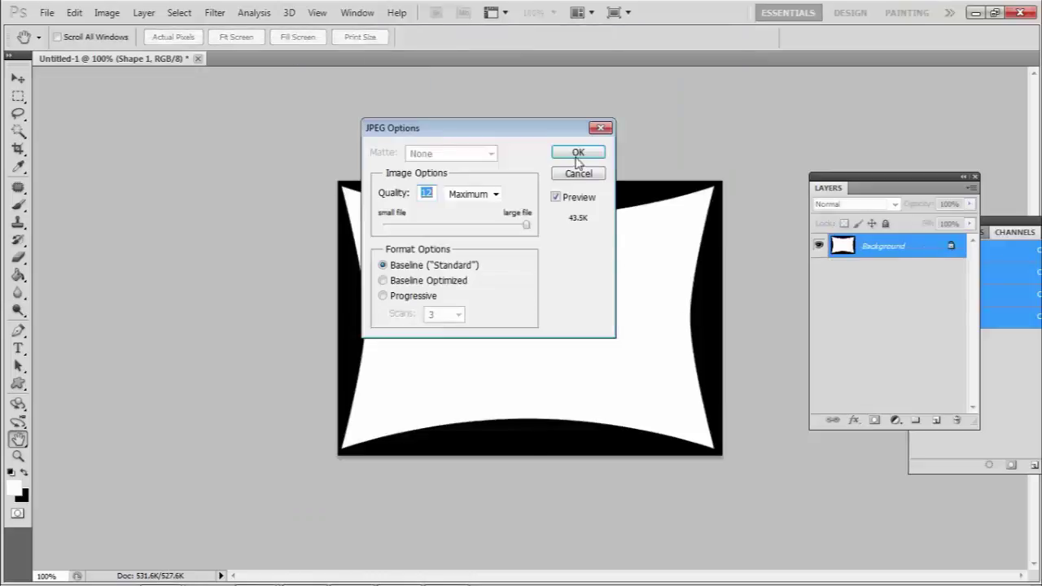
left_click(577, 154)
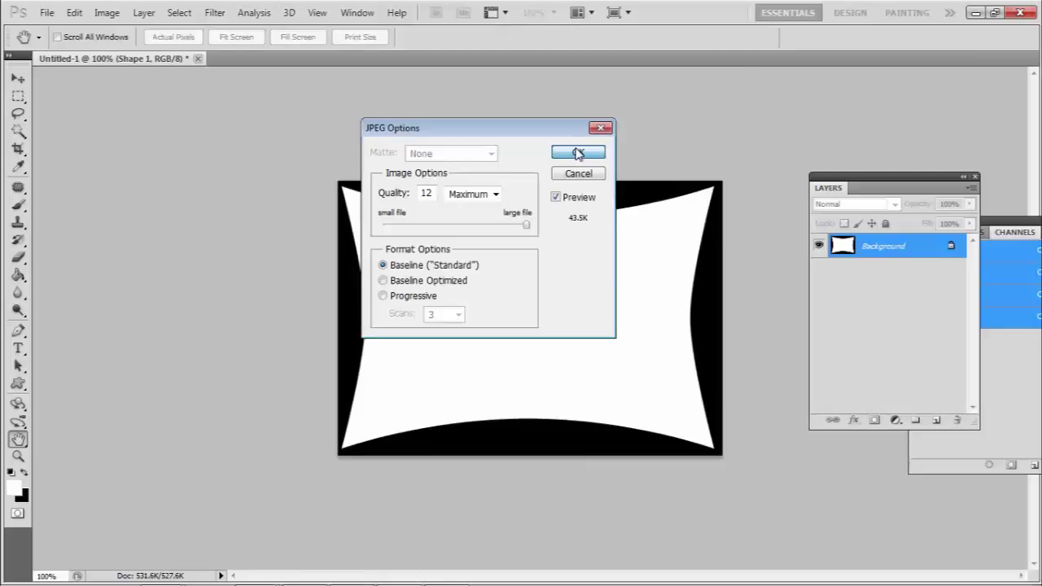
- Return to DesignSmart and import mask-001.jpg from the Mask folder into the user category My masks
left_click(976, 12)
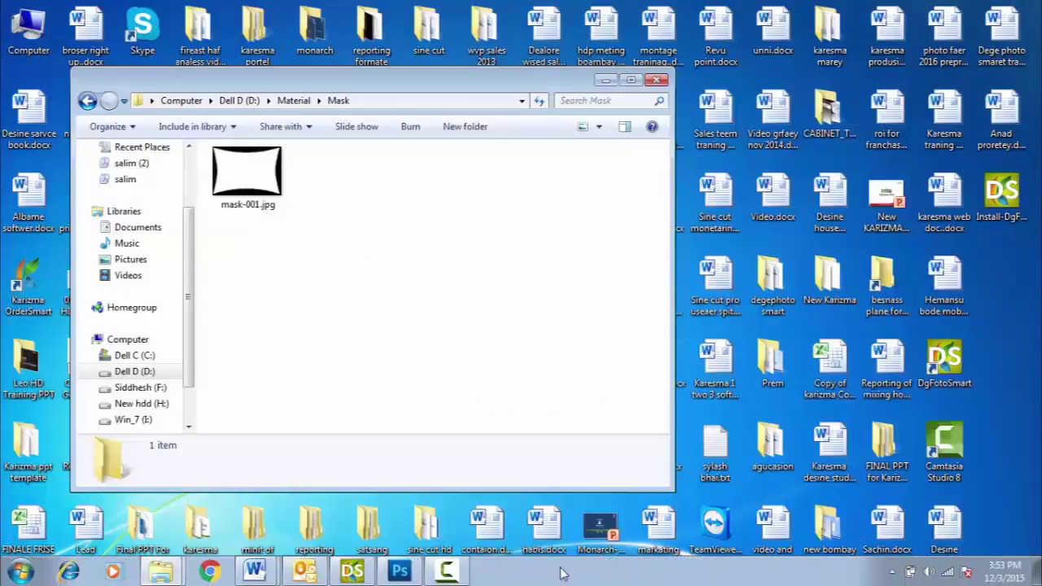
left_click(353, 572)
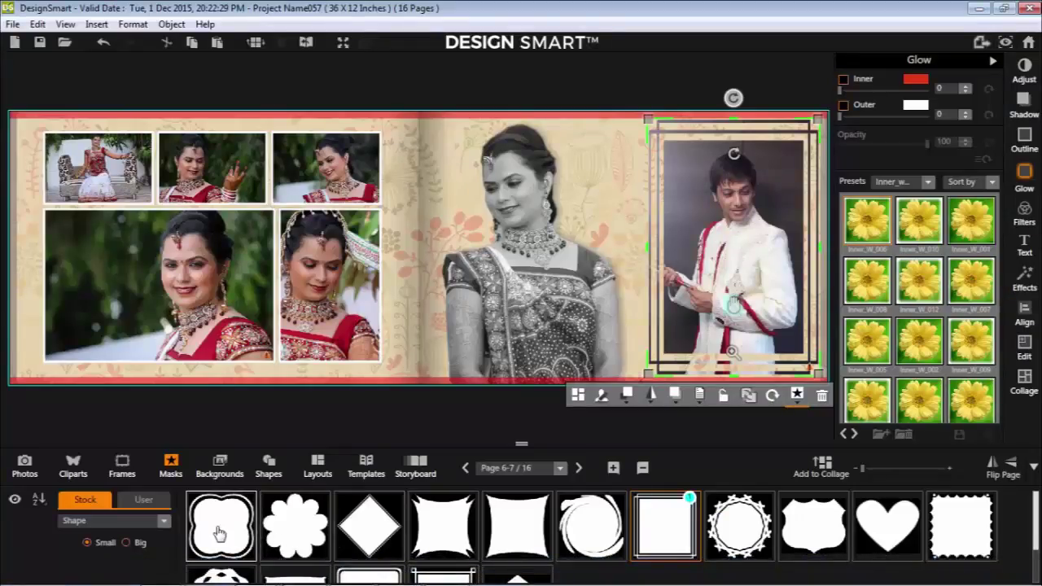
left_click(145, 501)
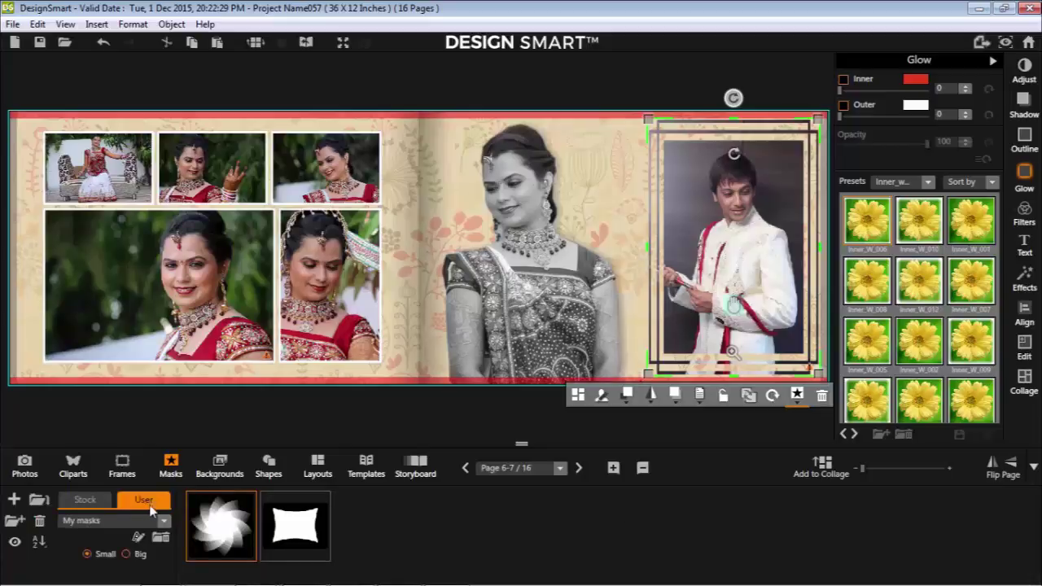
left_click(14, 502)
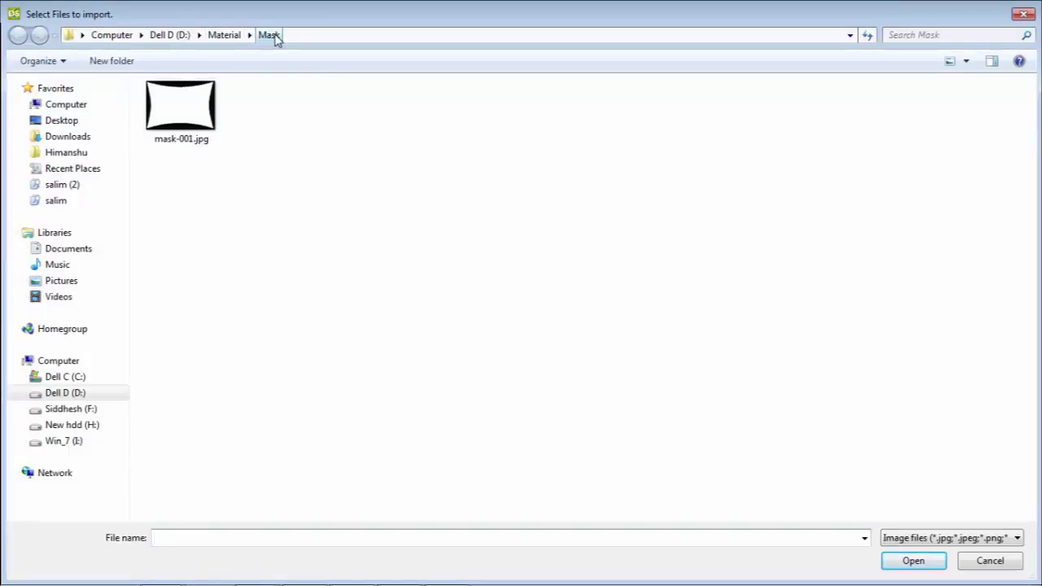
left_click(186, 107)
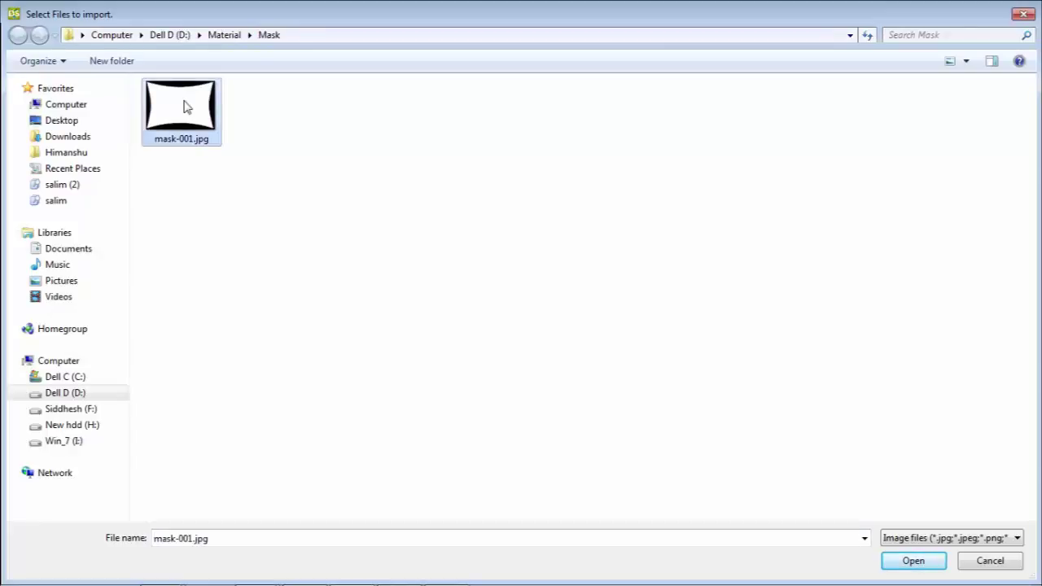
left_click(888, 562)
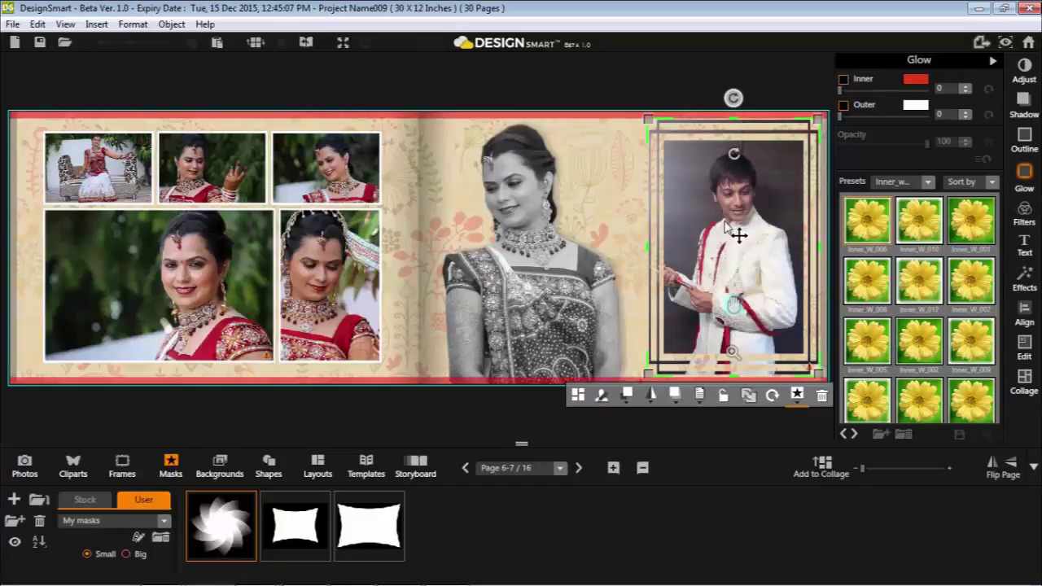
- Replace the mask on the groom's photo with the imported curved-side mask and enlarge the photo inside it
left_click(797, 396)
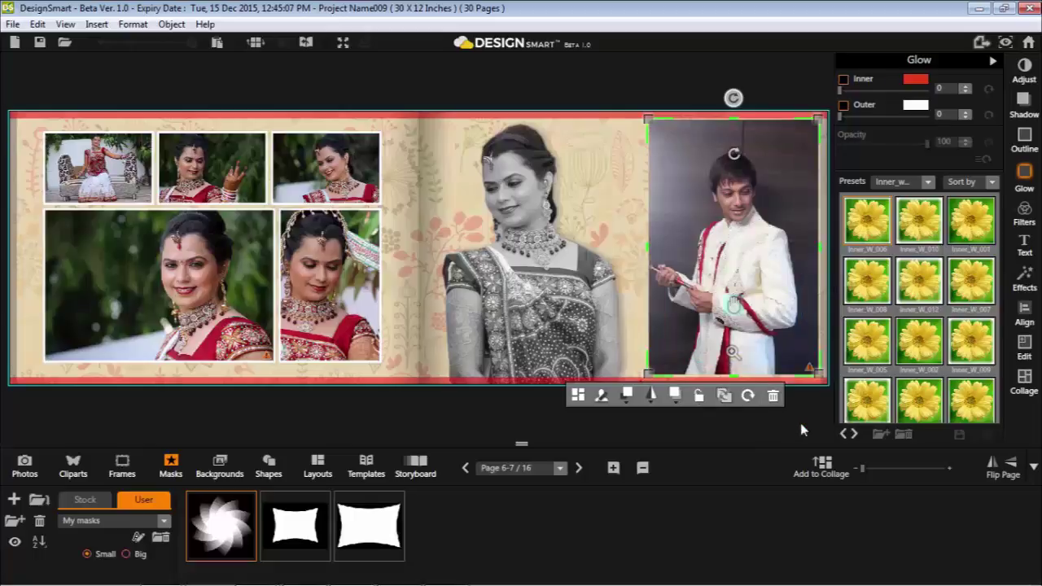
left_click(375, 537)
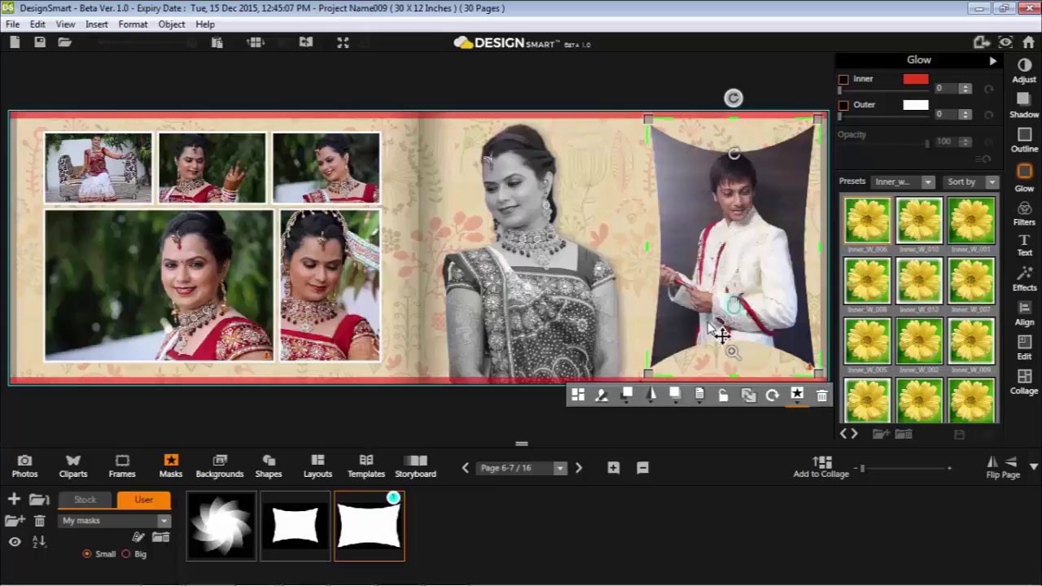
mouse_move(732, 353)
left_mouse_down()
mouse_move(742, 341)
mouse_move(727, 342)
mouse_move(744, 344)
left_mouse_up()
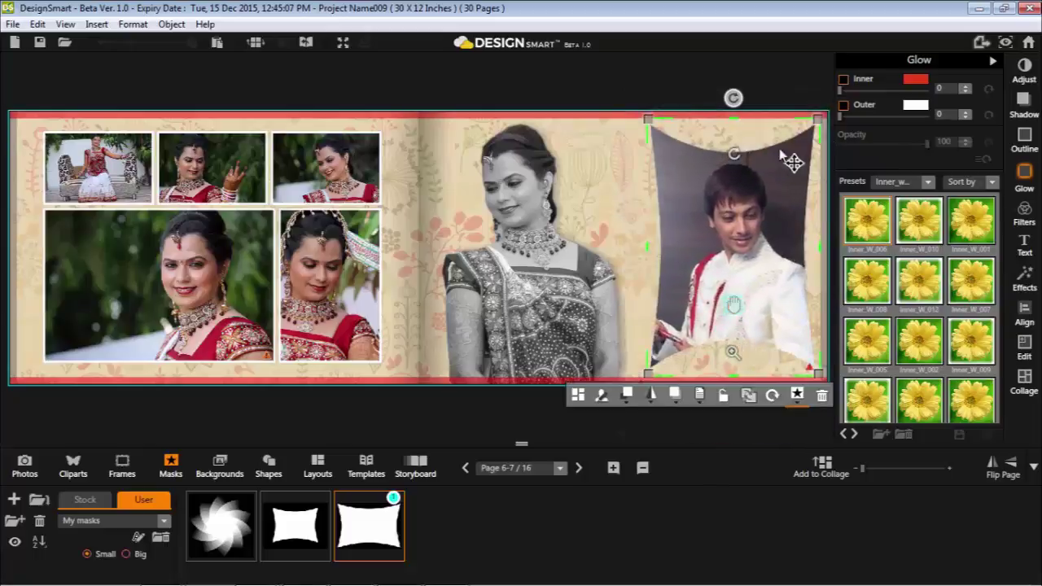